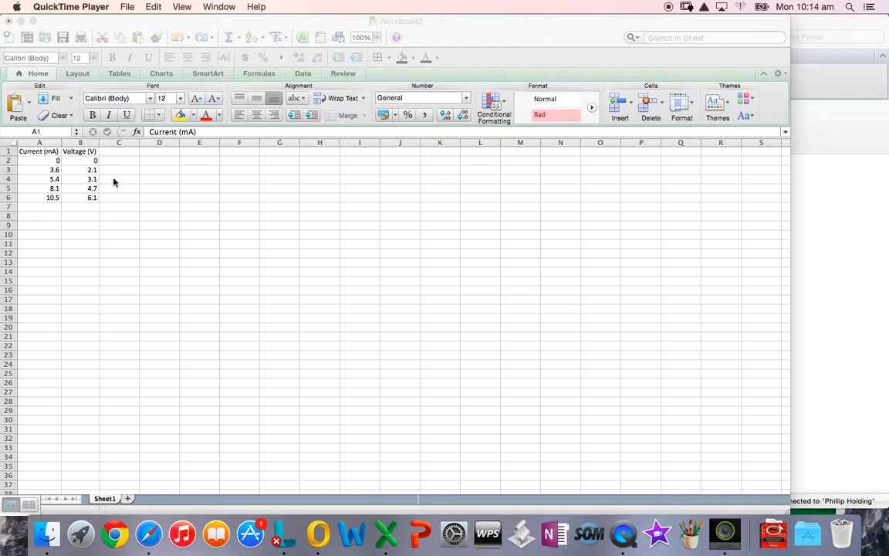
{"action": "left_click", "coordinate": [40, 155]}
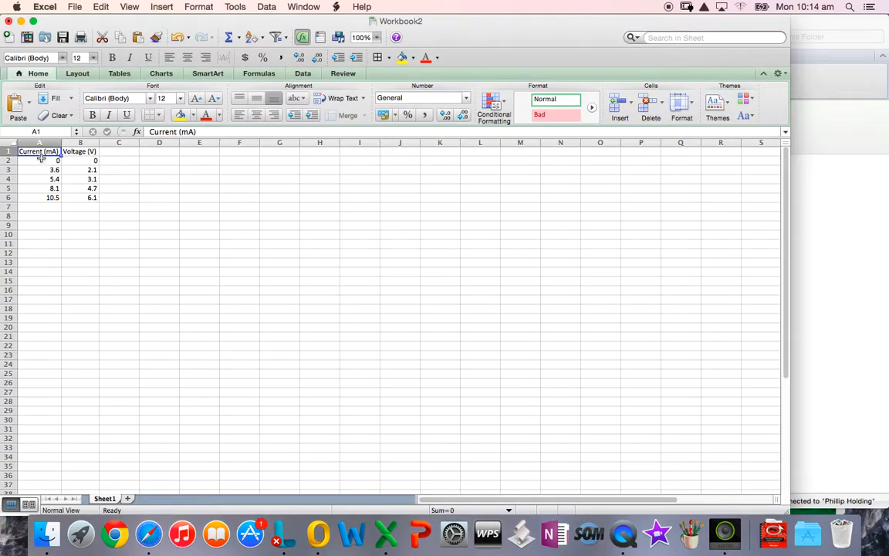
{"action": "left_click", "coordinate": [45, 161]}
{"action": "left_click", "coordinate": [44, 171]}
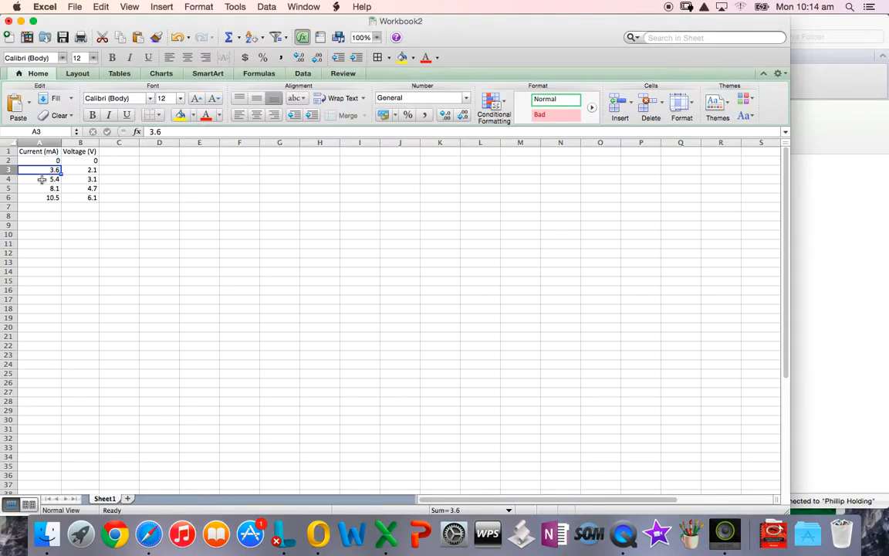
{"action": "left_click", "coordinate": [42, 215]}
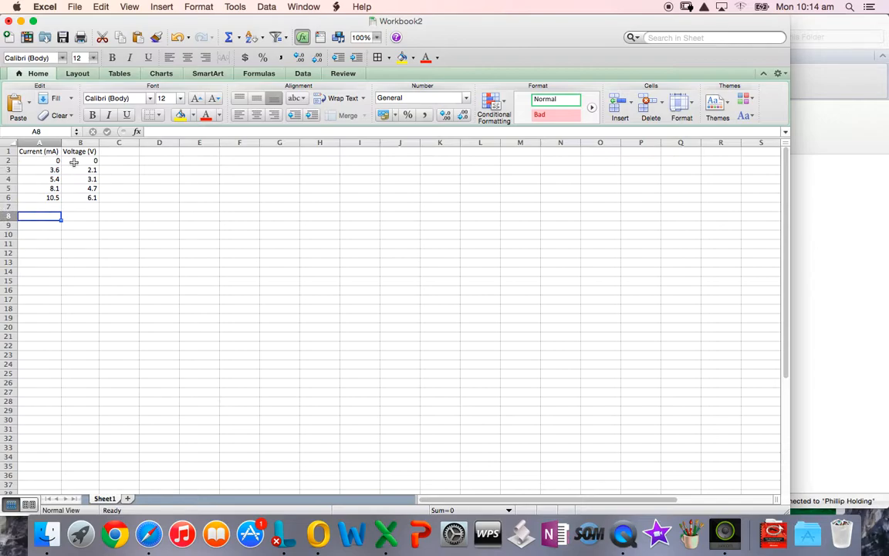
{"action": "left_click", "coordinate": [39, 159]}
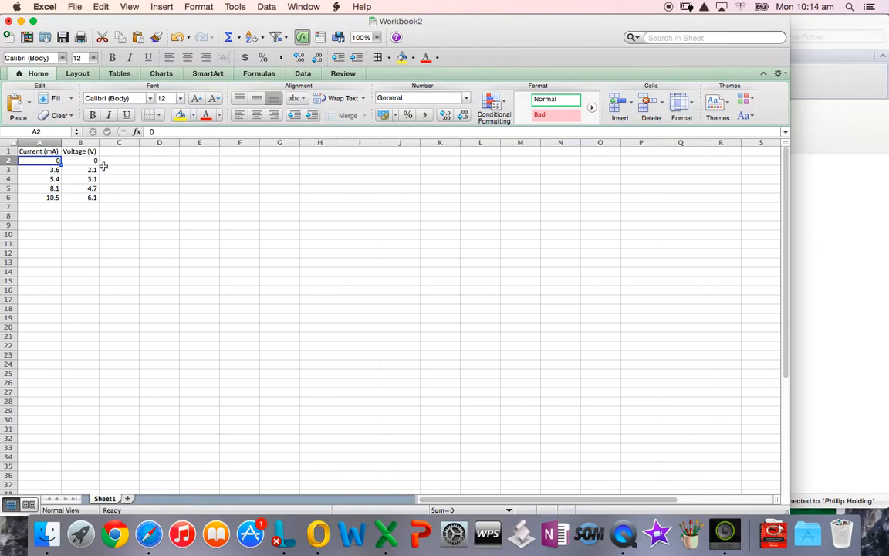
Insert a Marked Scatter chart from the current and voltage values in A2:B6
{"action": "left_click_drag", "start_coordinate": [51, 162], "coordinate": [65, 198]}
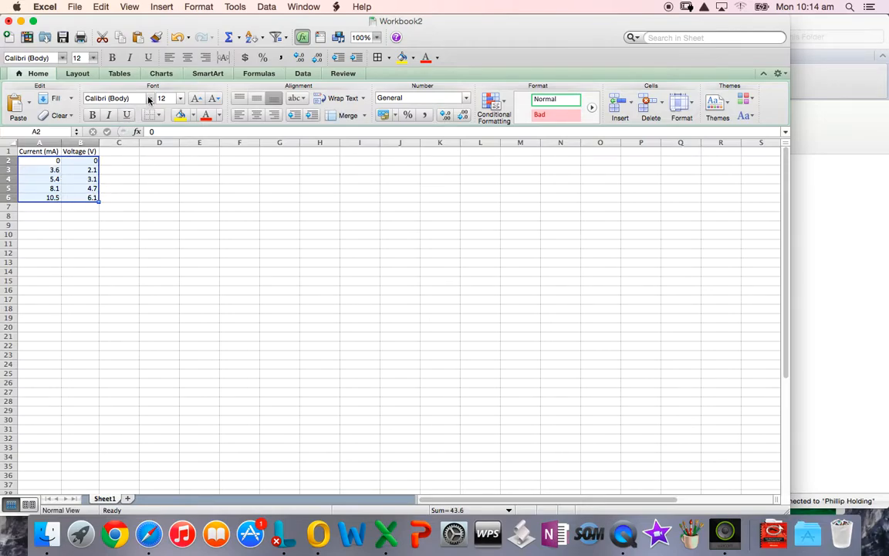
{"action": "left_click", "coordinate": [162, 74]}
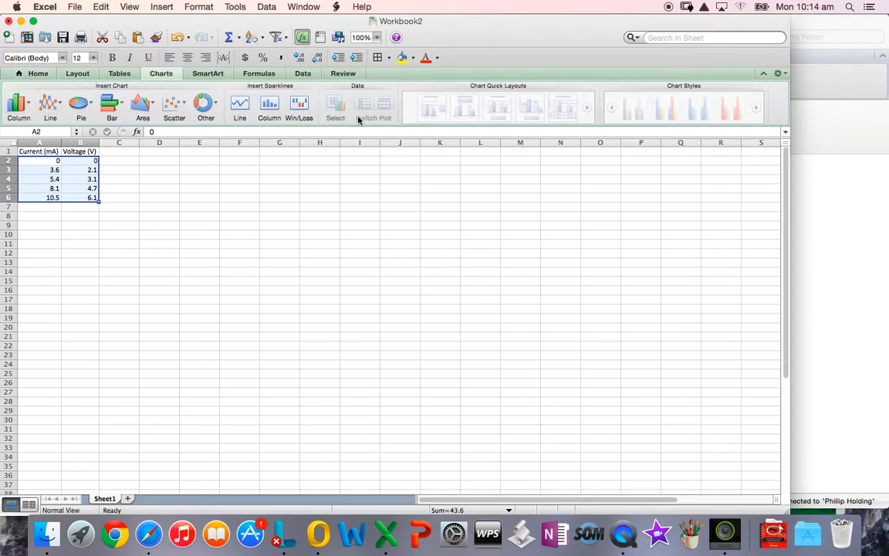
{"action": "left_click", "coordinate": [186, 107]}
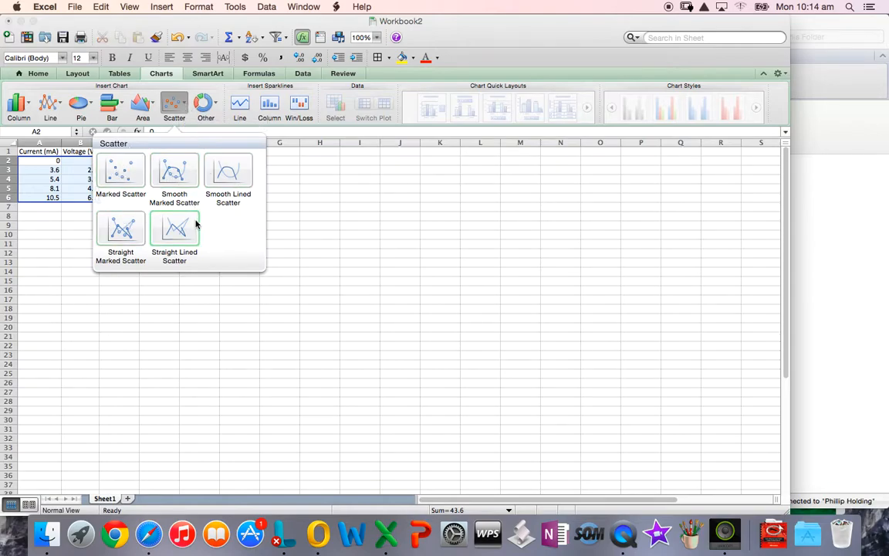
{"action": "left_click", "coordinate": [122, 174]}
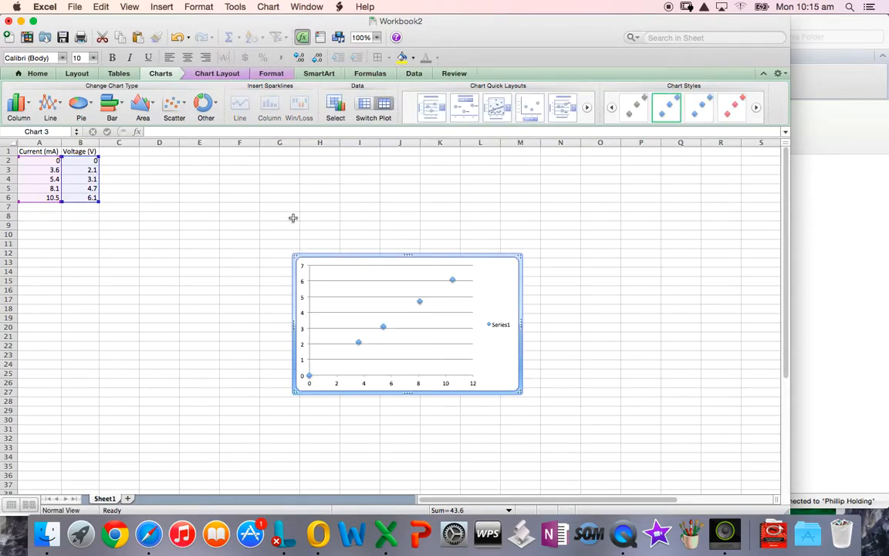
Move the scatter chart directly below the data and enlarge it to span about A7 to K31
{"action": "left_click_drag", "start_coordinate": [363, 254], "coordinate": [87, 207]}
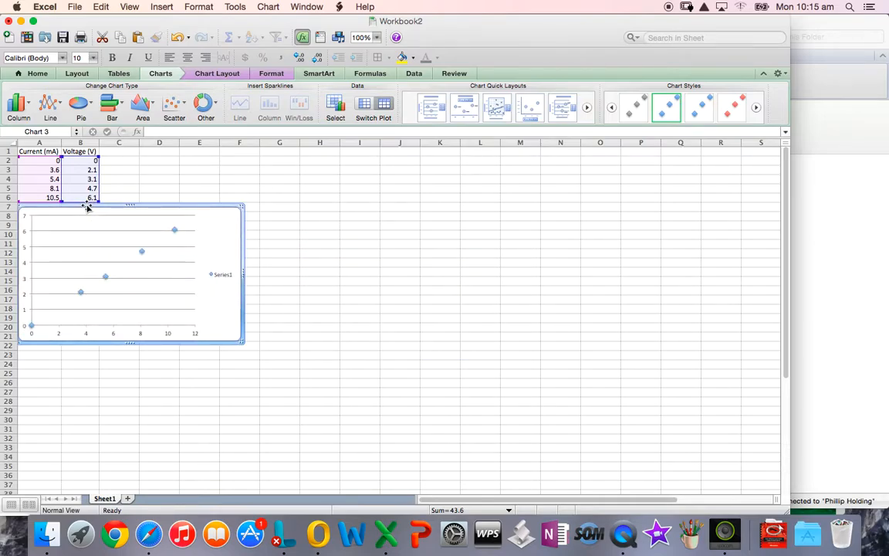
{"action": "left_click_drag", "start_coordinate": [240, 338], "coordinate": [431, 434]}
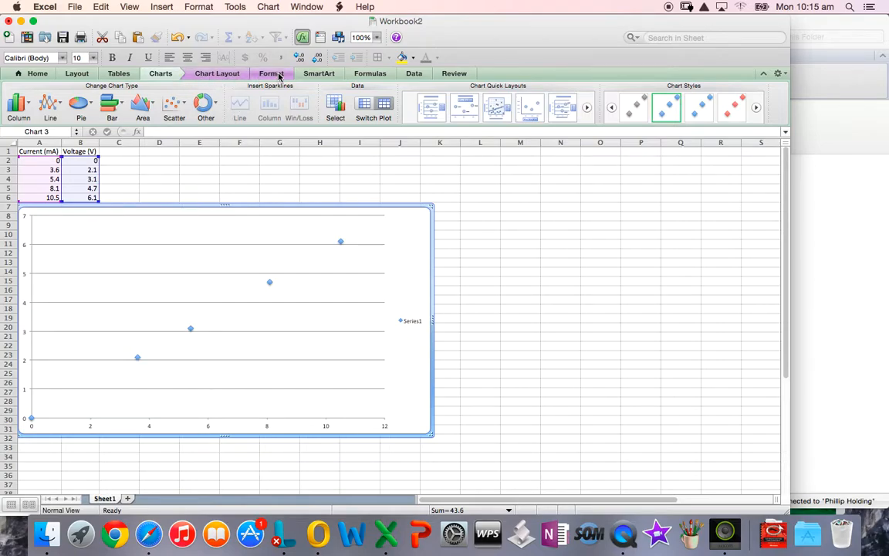
Remove the chart's horizontal gridlines and restore the major horizontal gridlines
{"action": "left_click", "coordinate": [219, 74]}
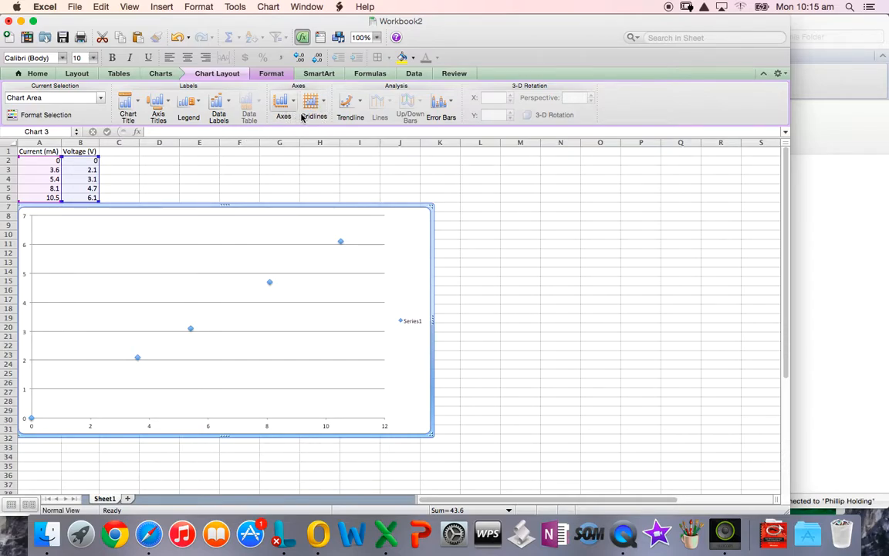
{"action": "left_click", "coordinate": [323, 107]}
{"action": "mouse_move", "coordinate": [359, 124]}
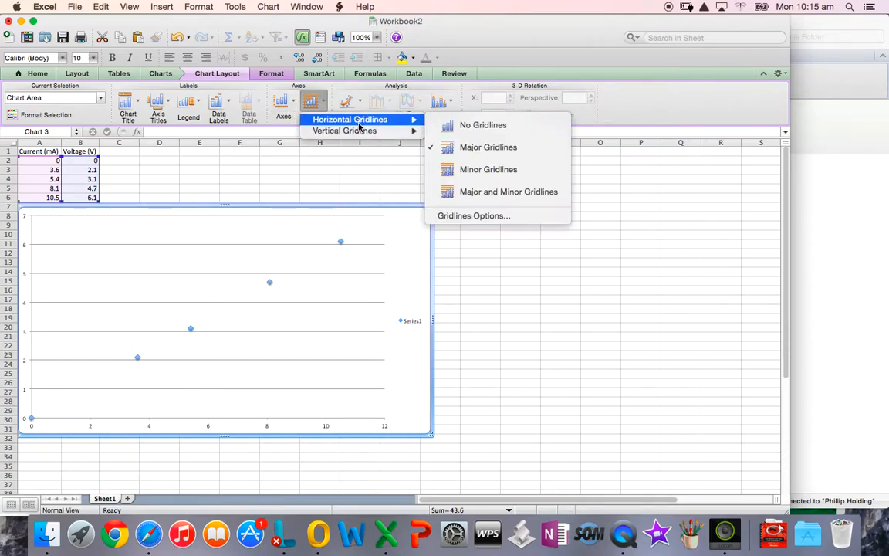
{"action": "left_click", "coordinate": [454, 125]}
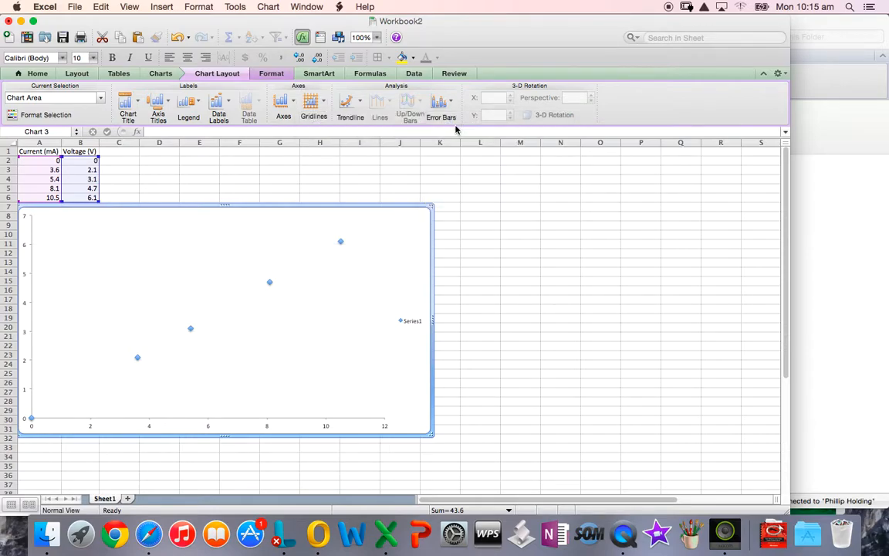
{"action": "left_click", "coordinate": [312, 103]}
{"action": "mouse_move", "coordinate": [340, 120]}
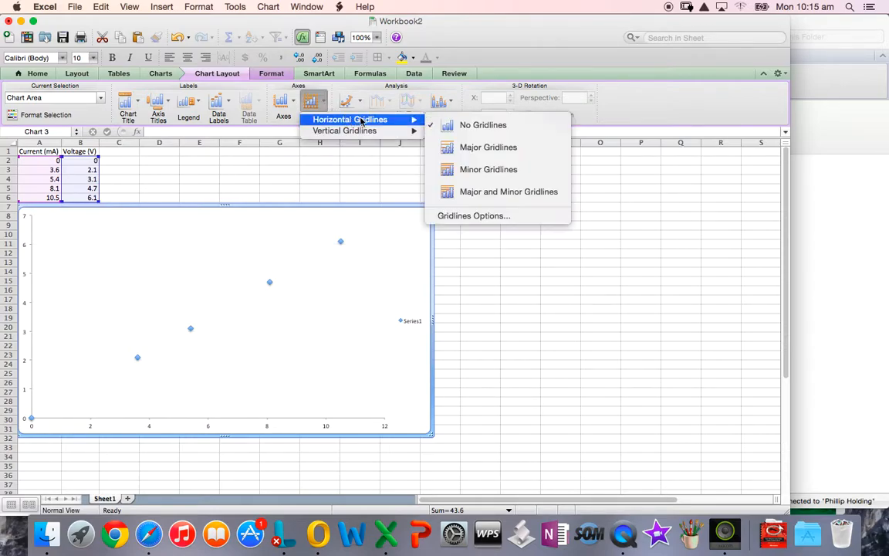
{"action": "left_click", "coordinate": [468, 146]}
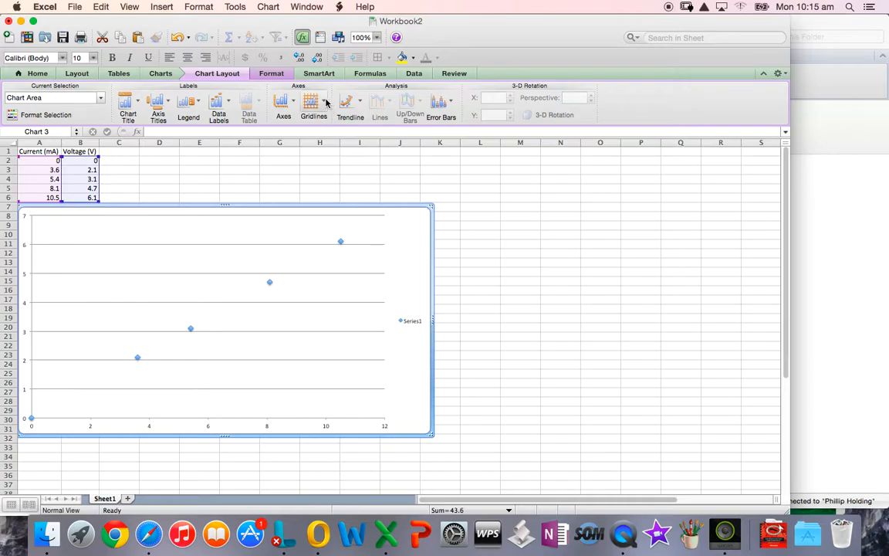
Add major vertical gridlines to the scatter chart
{"action": "left_click", "coordinate": [324, 102]}
{"action": "mouse_move", "coordinate": [332, 130]}
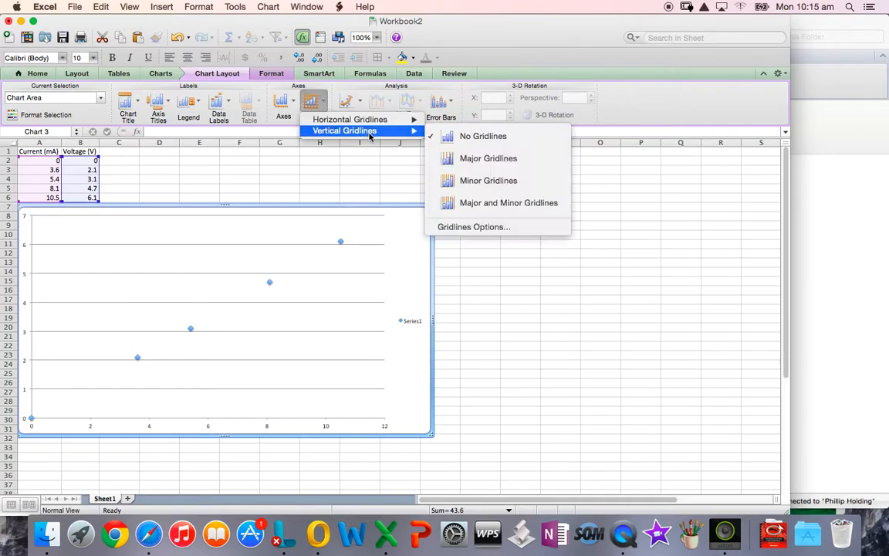
{"action": "left_click", "coordinate": [467, 158]}
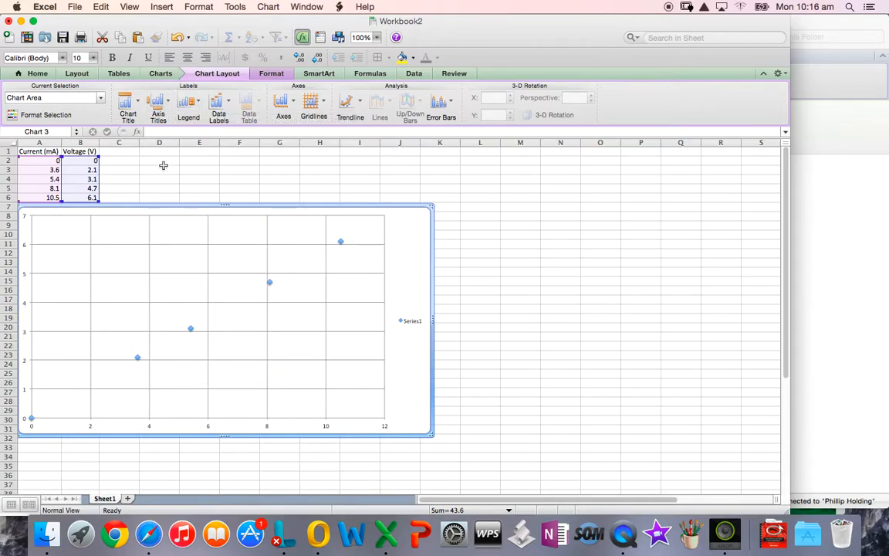
Add a horizontal axis title below the axis reading "Voltage (V)"
{"action": "left_click", "coordinate": [169, 101]}
{"action": "mouse_move", "coordinate": [232, 121]}
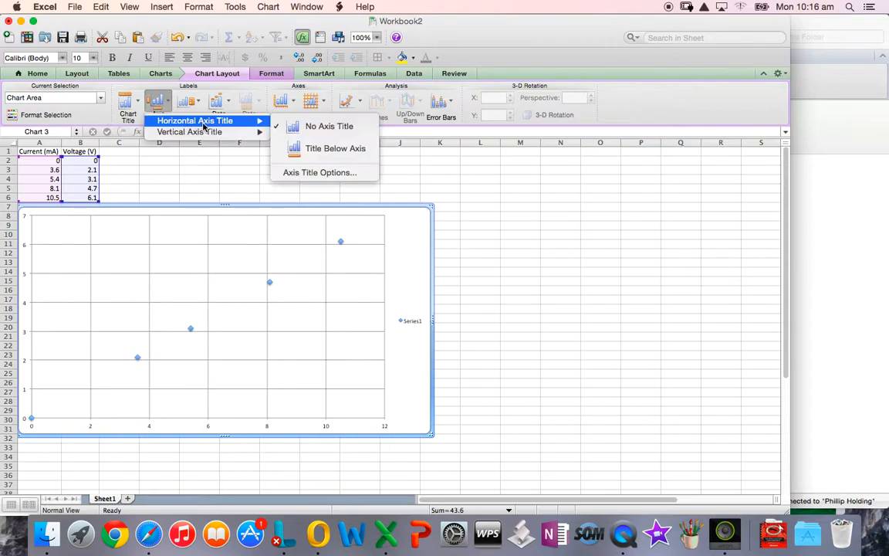
{"action": "left_click", "coordinate": [318, 149]}
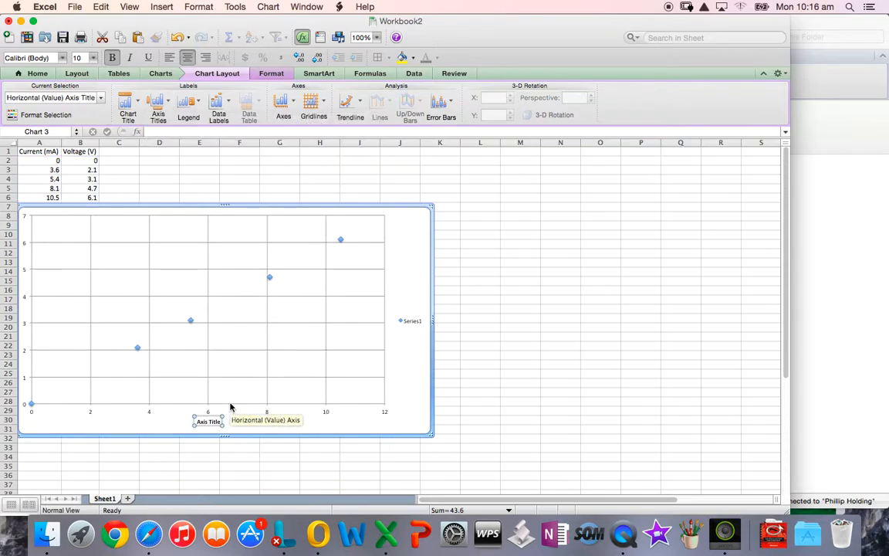
{"action": "type", "text": "Voltage"}
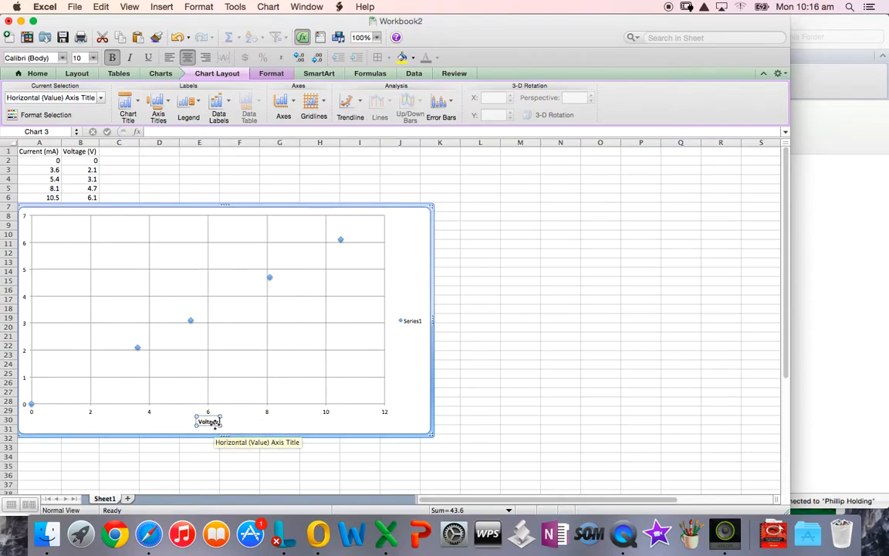
{"action": "type", "text": " (V)"}
{"action": "left_click", "coordinate": [244, 421]}
Set the font size of the horizontal axis title to 18
{"action": "left_click", "coordinate": [209, 421]}
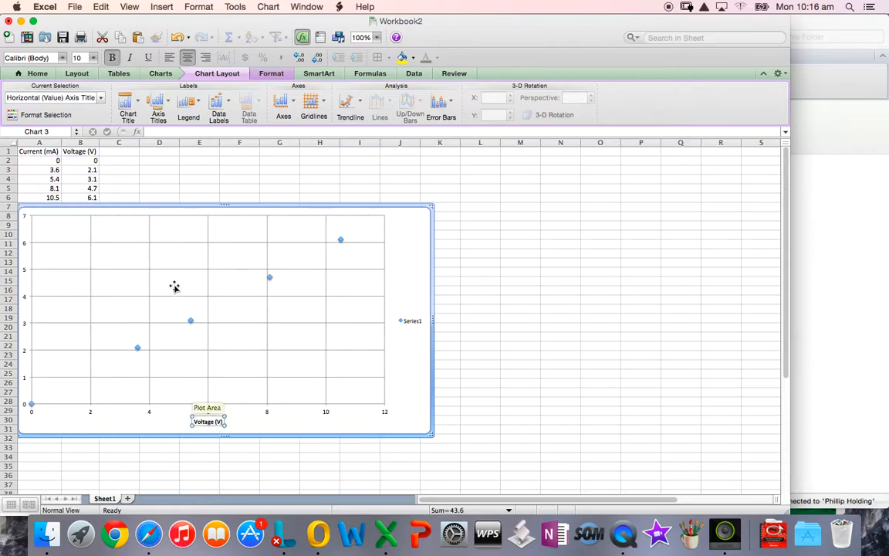
{"action": "left_click", "coordinate": [92, 58]}
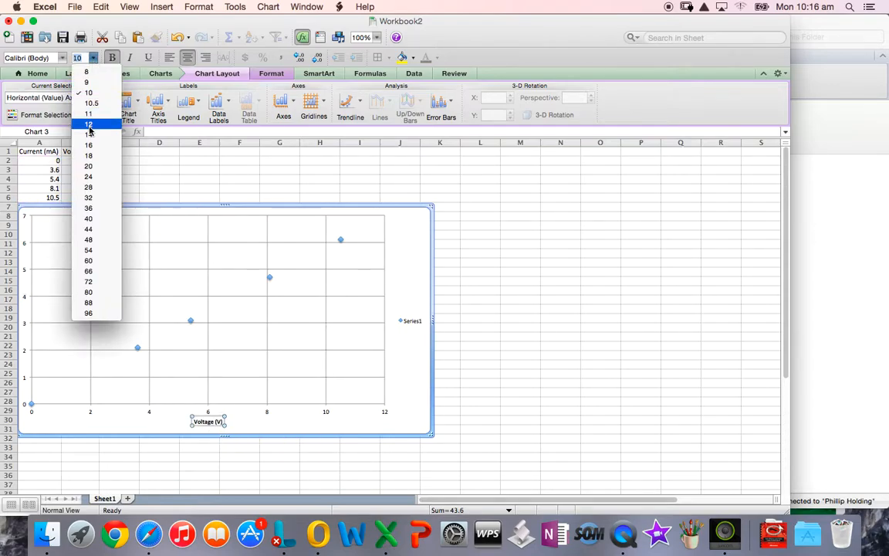
{"action": "left_click", "coordinate": [88, 155]}
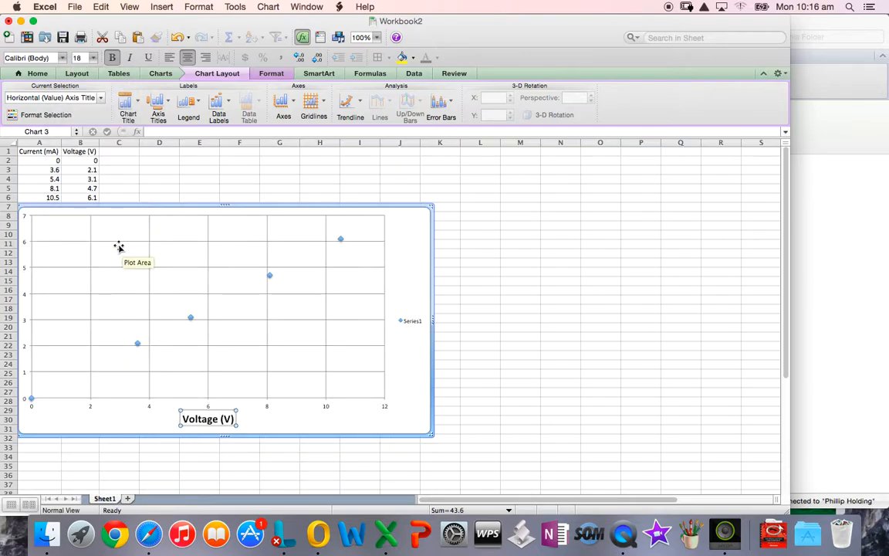
Add a rotated vertical axis title reading "Current (mV)"
{"action": "left_click", "coordinate": [169, 103]}
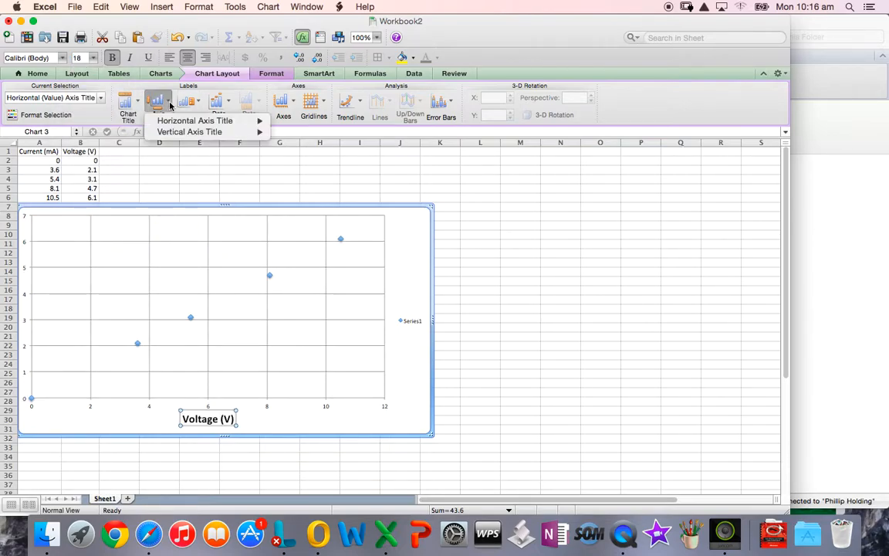
{"action": "mouse_move", "coordinate": [224, 132]}
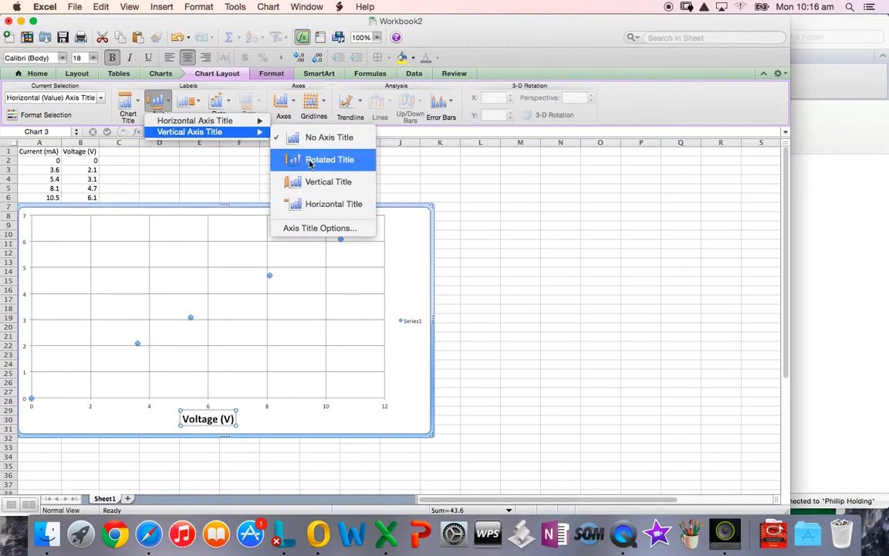
{"action": "left_click", "coordinate": [310, 162]}
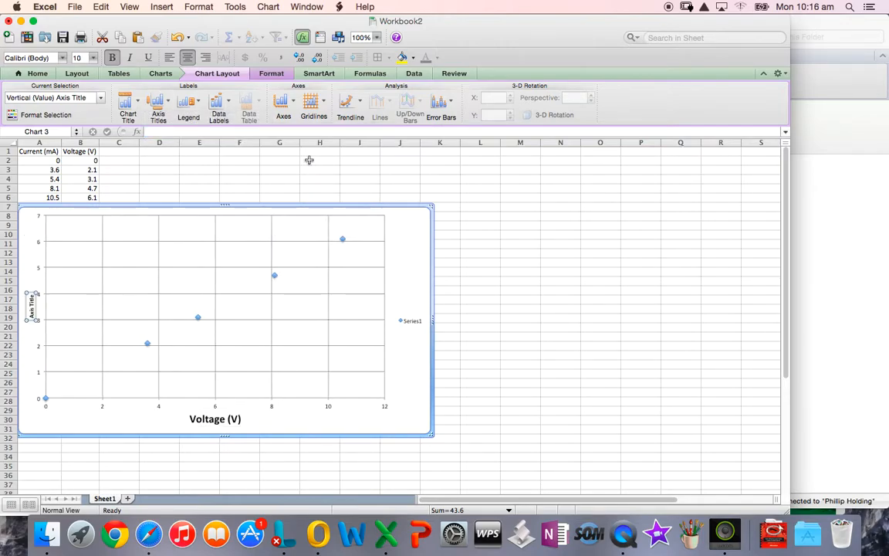
{"action": "type", "text": "Current (mA)"}
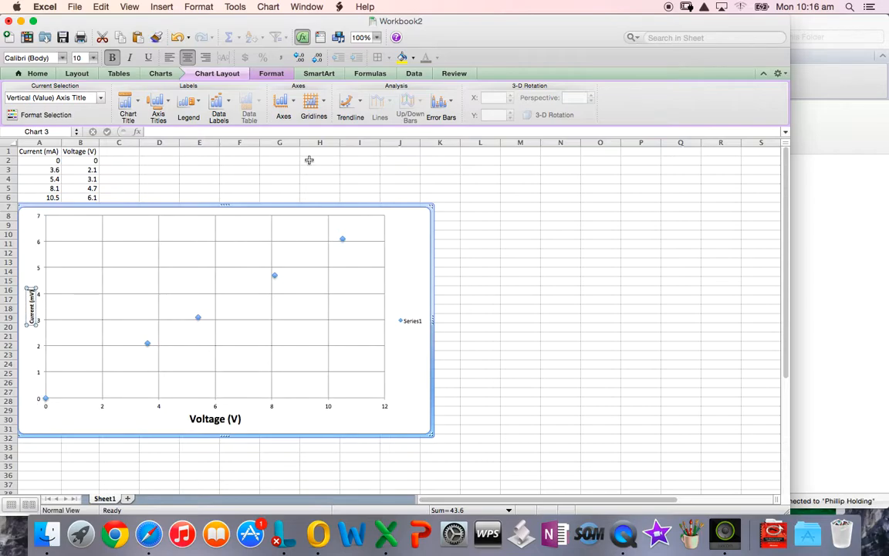
{"action": "left_click", "coordinate": [25, 331]}
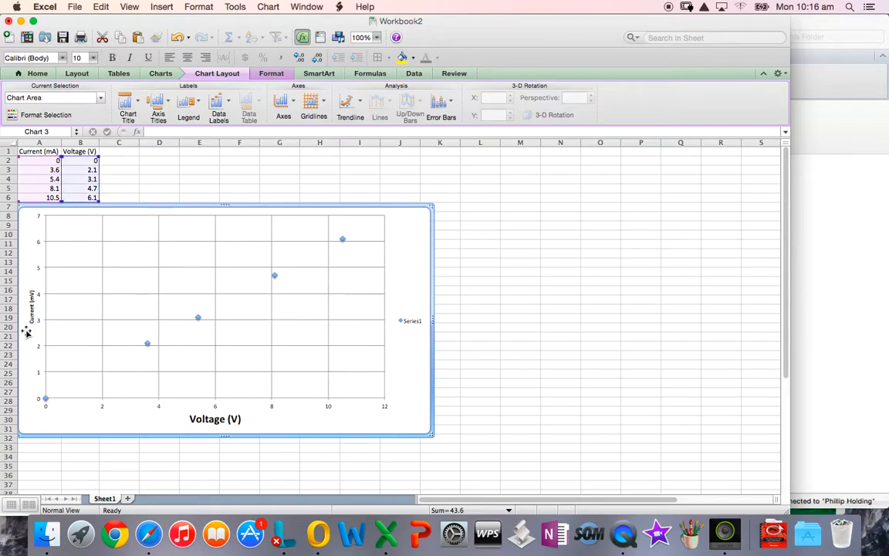
Set the font size of the vertical axis title to 16
{"action": "left_click", "coordinate": [30, 313]}
{"action": "left_click", "coordinate": [94, 58]}
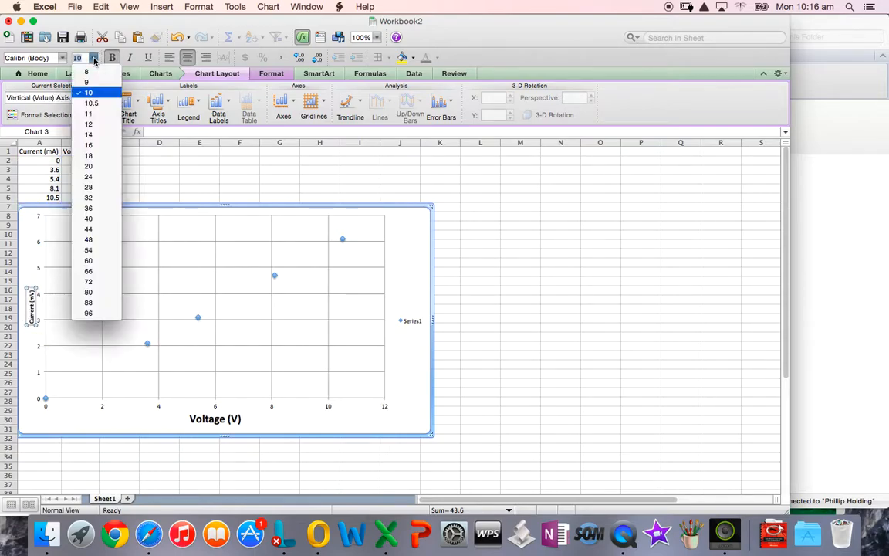
{"action": "left_click", "coordinate": [96, 145]}
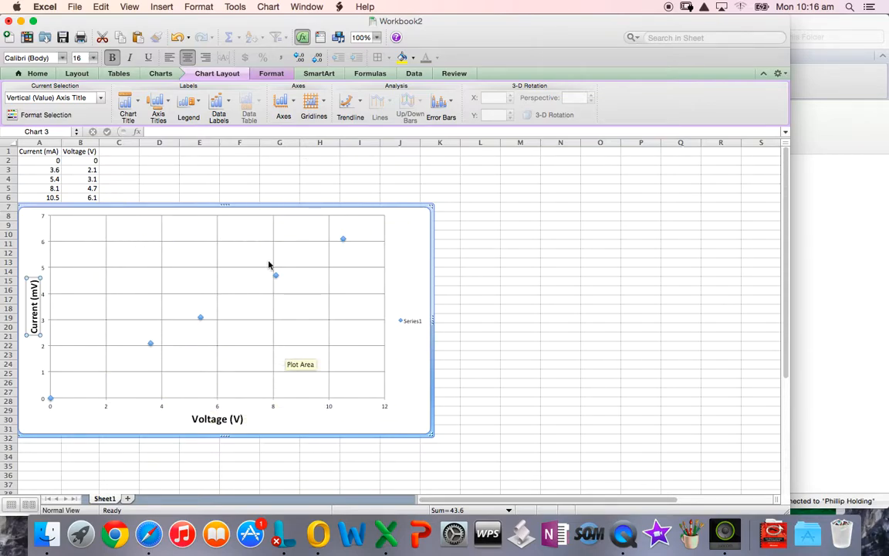
Add a title above the chart reading "Voltage V Current"
{"action": "left_click", "coordinate": [135, 105]}
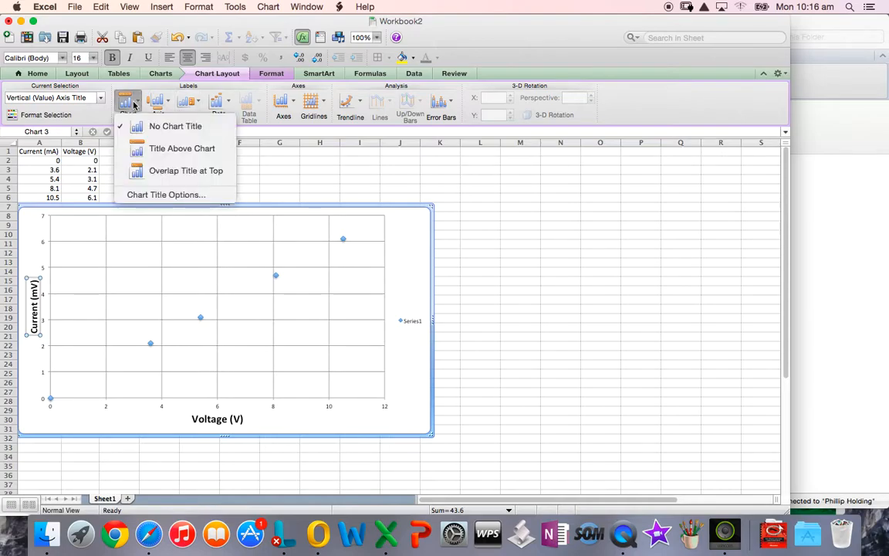
{"action": "left_click", "coordinate": [172, 149]}
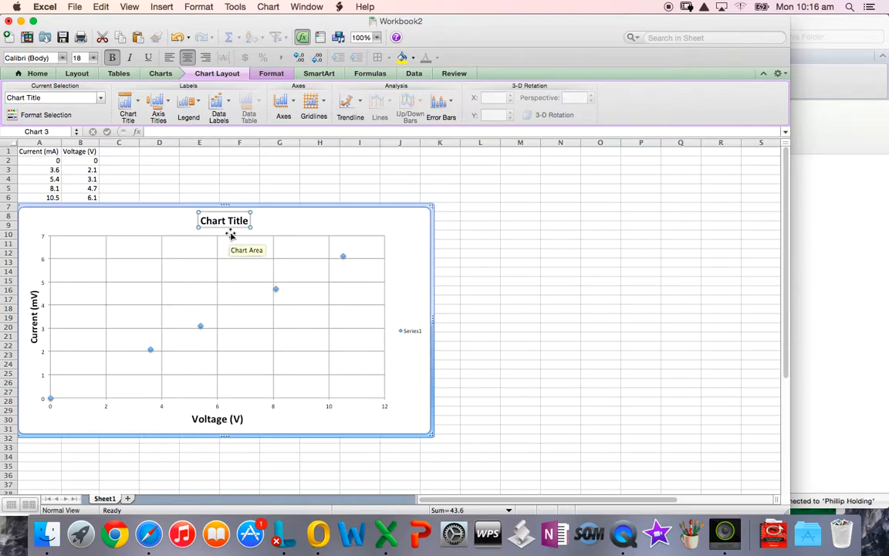
{"action": "type", "text": "Voltage V Current"}
{"action": "key", "text": "Return"}
{"action": "key", "text": "BackSpace"}
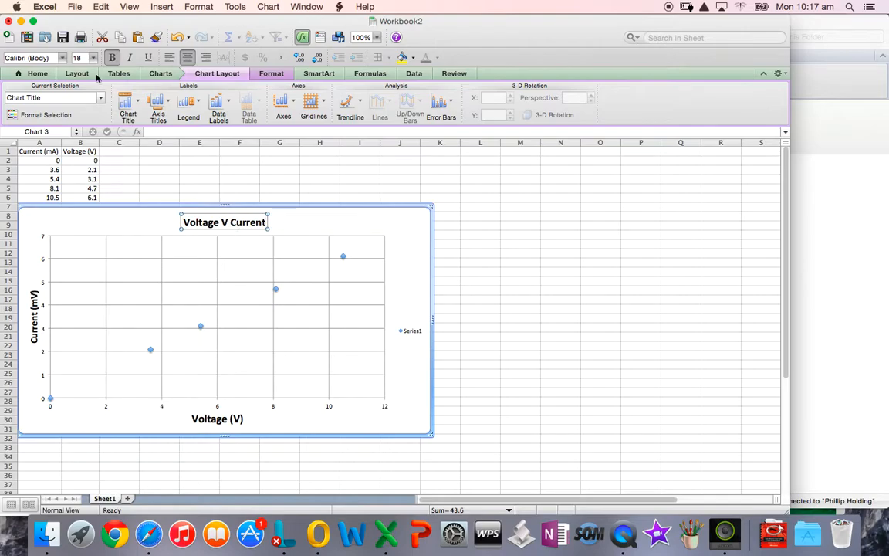
{"action": "left_click", "coordinate": [154, 226]}
Set the chart title's font size to 24 and underline it
{"action": "left_click", "coordinate": [189, 226]}
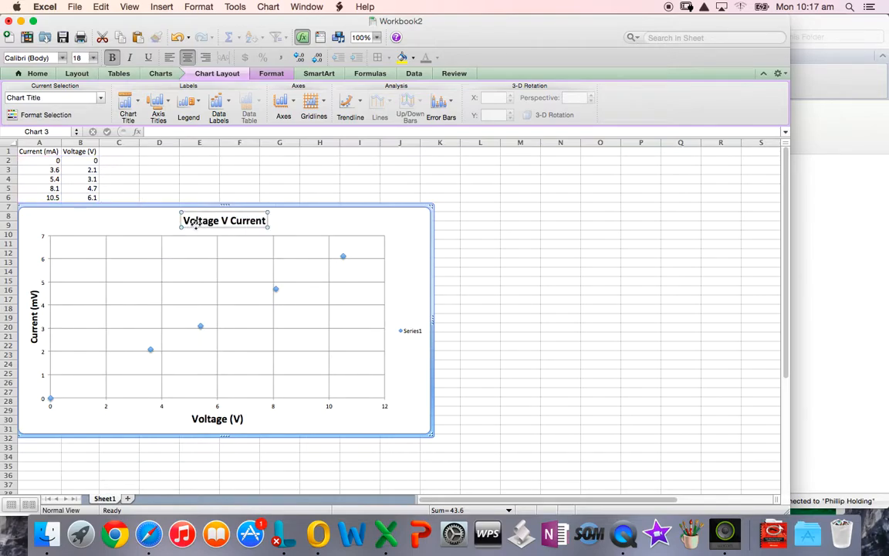
{"action": "left_click", "coordinate": [92, 57]}
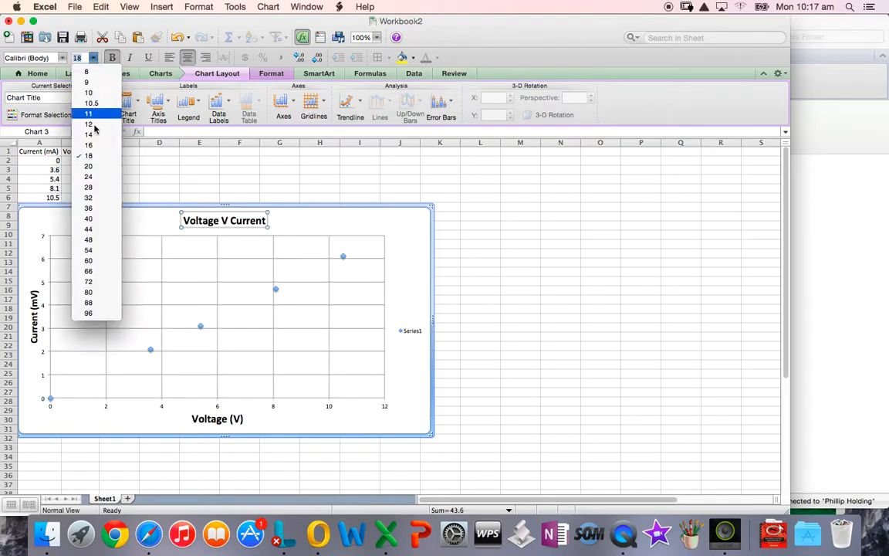
{"action": "left_click", "coordinate": [94, 176]}
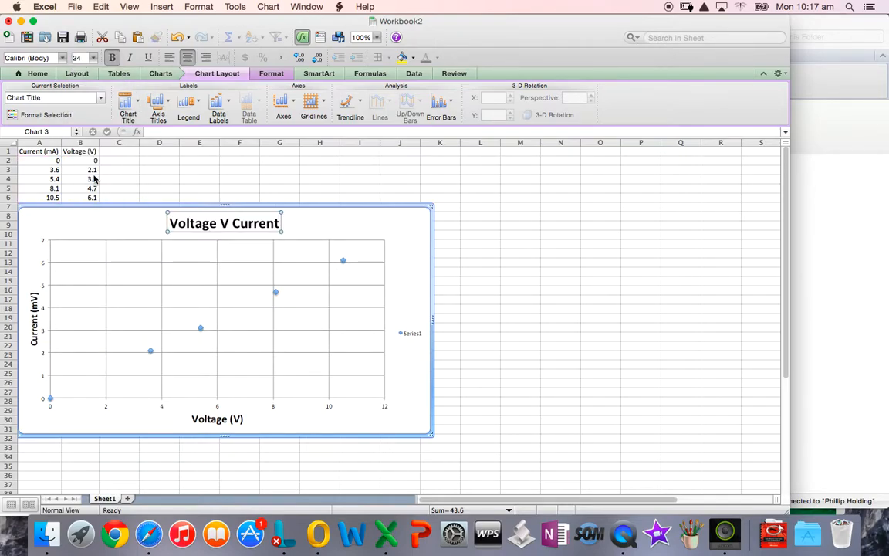
{"action": "left_click", "coordinate": [148, 57]}
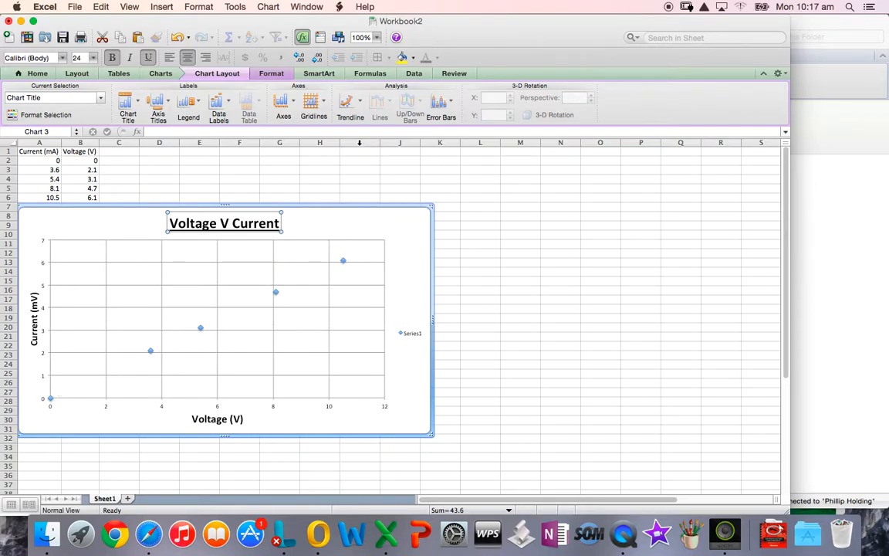
Add a Linear Forecast Trendline to the data series in the scatter chart
{"action": "left_click", "coordinate": [359, 107]}
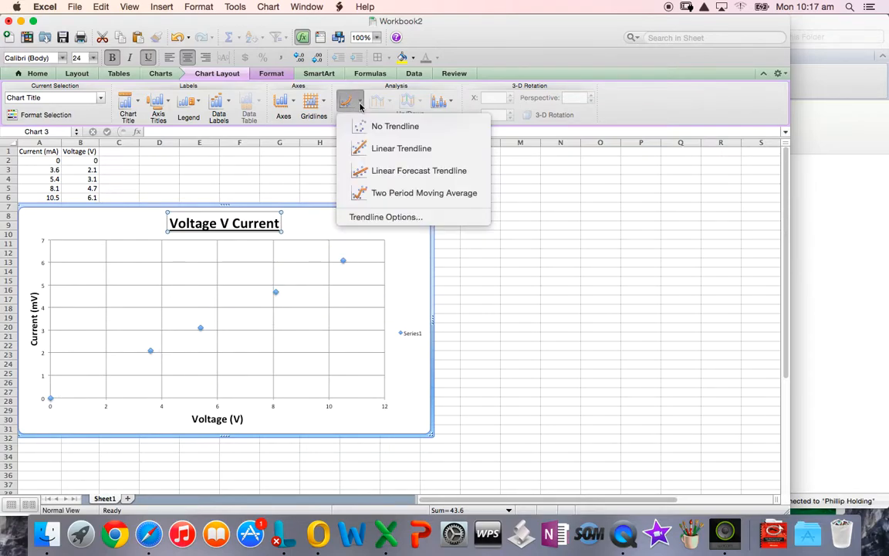
{"action": "left_click", "coordinate": [391, 171]}
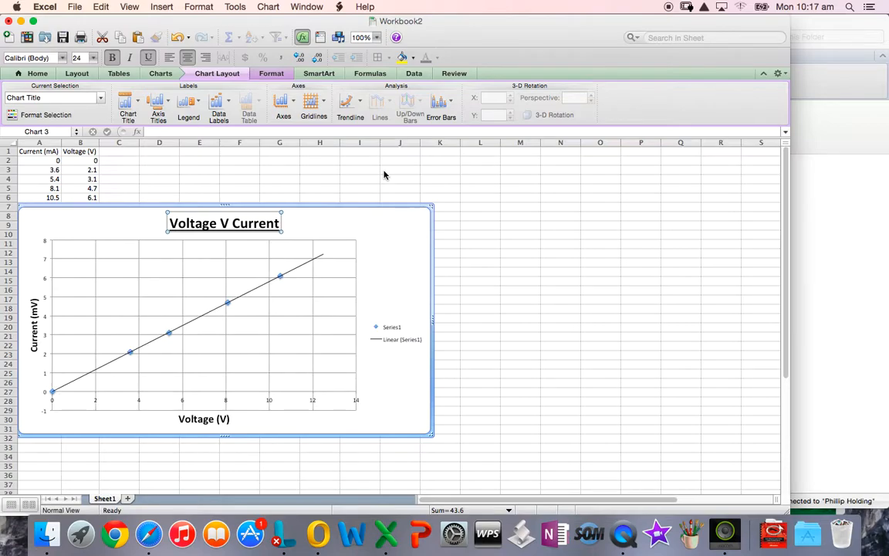
{"action": "left_click", "coordinate": [365, 104]}
{"action": "left_click", "coordinate": [375, 216]}
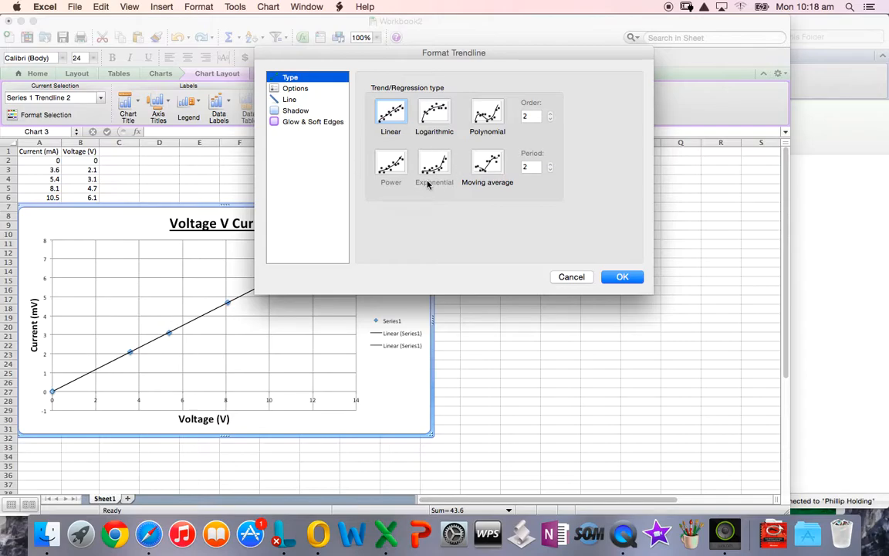
{"action": "left_click", "coordinate": [573, 277]}
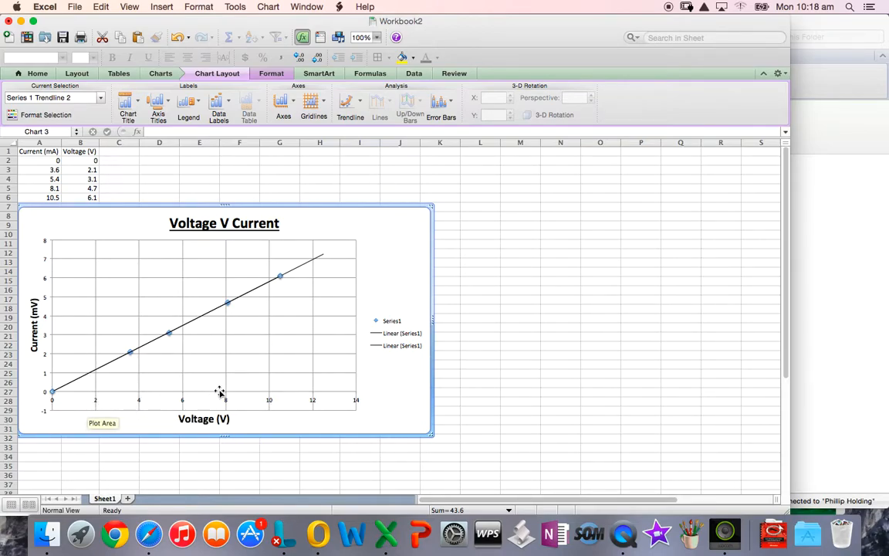
Try a maximum of 20 and a major unit of 1 for the horizontal axis scale
{"action": "left_click", "coordinate": [294, 104]}
{"action": "mouse_move", "coordinate": [312, 119]}
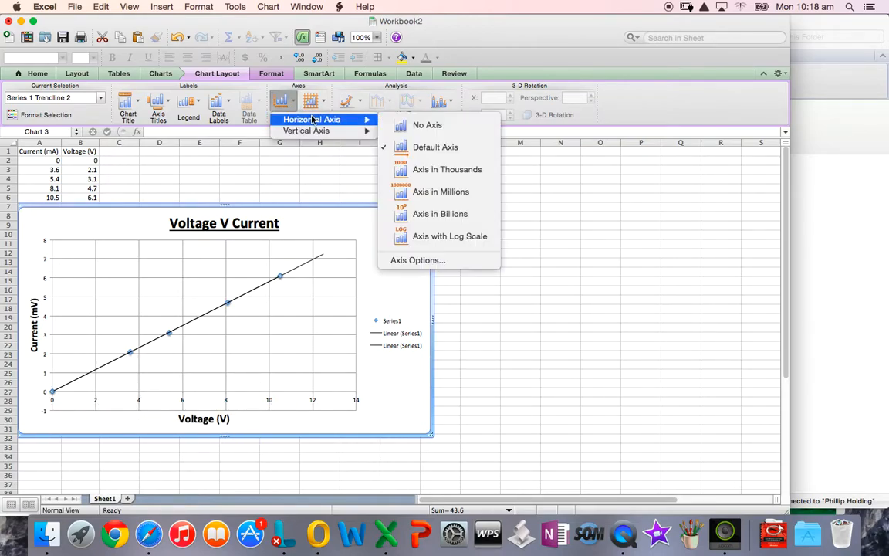
{"action": "left_click", "coordinate": [413, 260]}
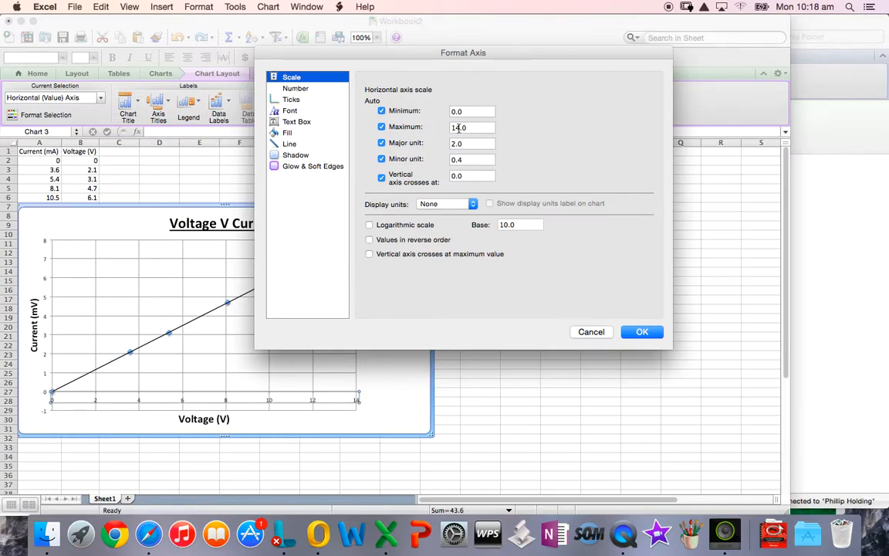
{"action": "left_click_drag", "start_coordinate": [459, 127], "coordinate": [442, 127]}
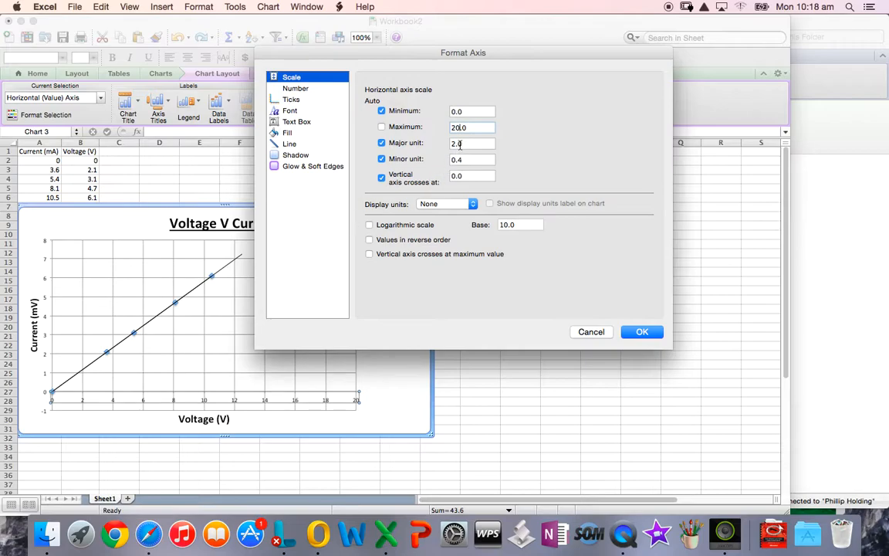
{"action": "type", "text": "1"}
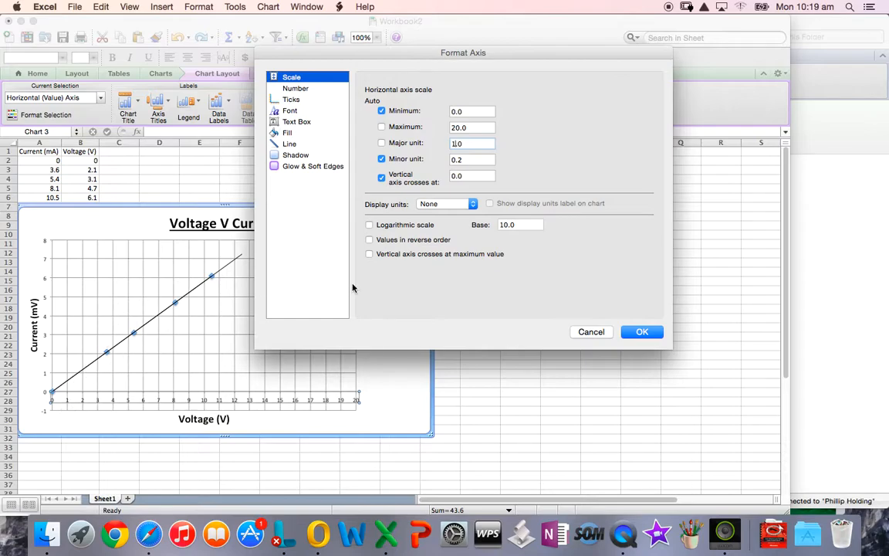
Restore the automatic major unit and maximum of the horizontal axis and apply the axis settings
{"action": "left_click", "coordinate": [381, 144]}
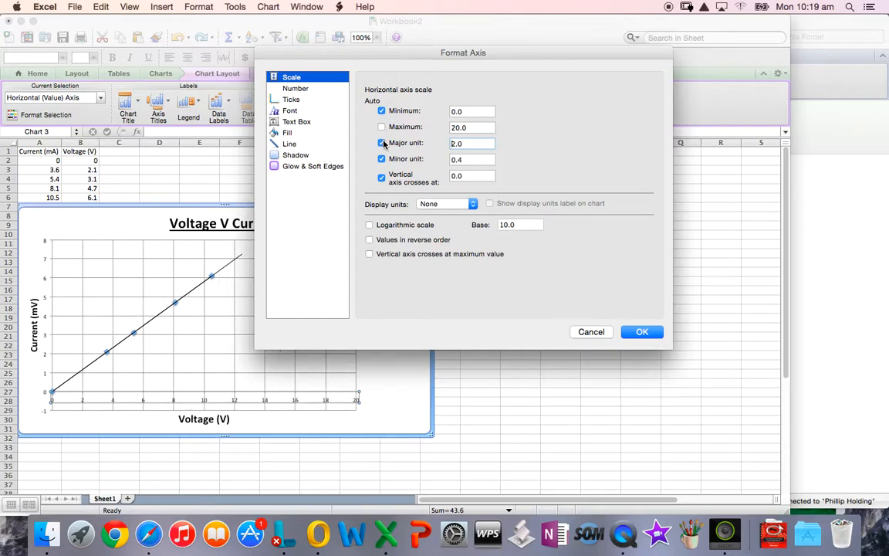
{"action": "left_click", "coordinate": [381, 128]}
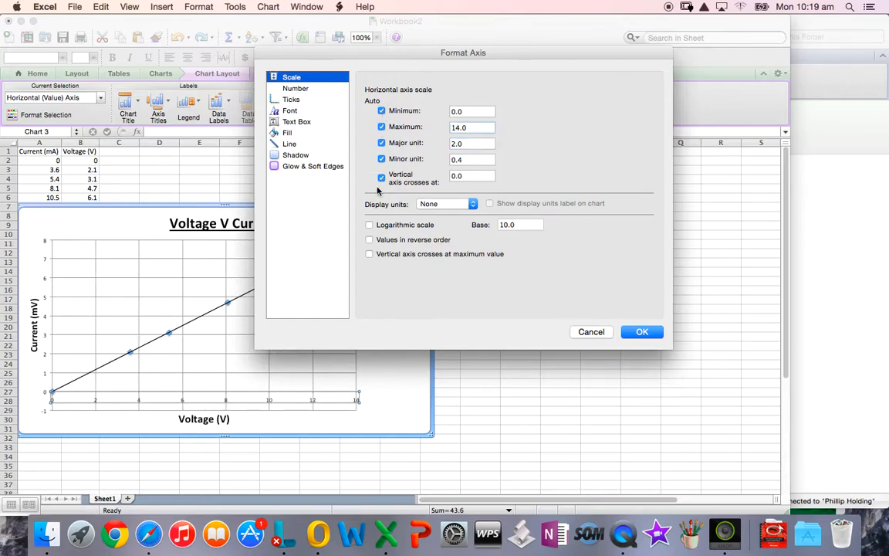
{"action": "left_click", "coordinate": [647, 333]}
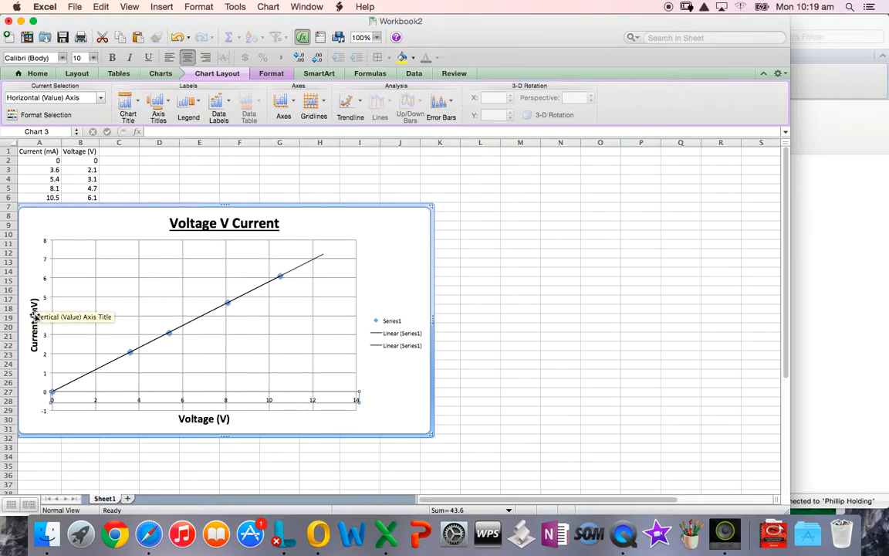
{"action": "left_click", "coordinate": [283, 104]}
{"action": "mouse_move", "coordinate": [295, 132]}
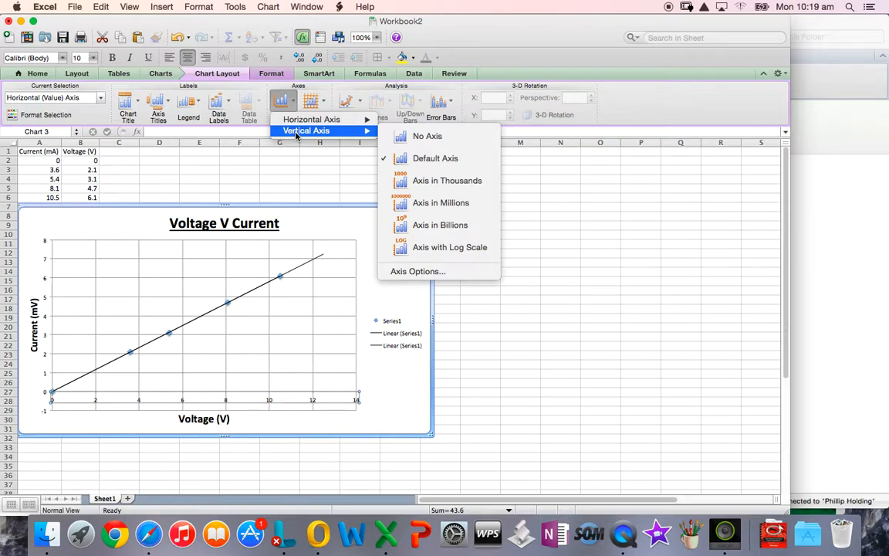
{"action": "left_click", "coordinate": [318, 274]}
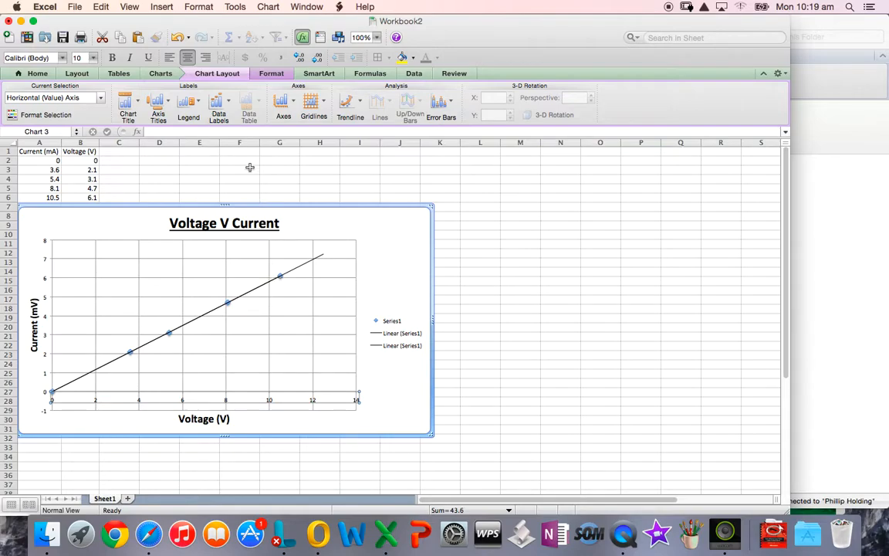
Add a linear trendline with its equation displayed on the chart
{"action": "left_click", "coordinate": [361, 102]}
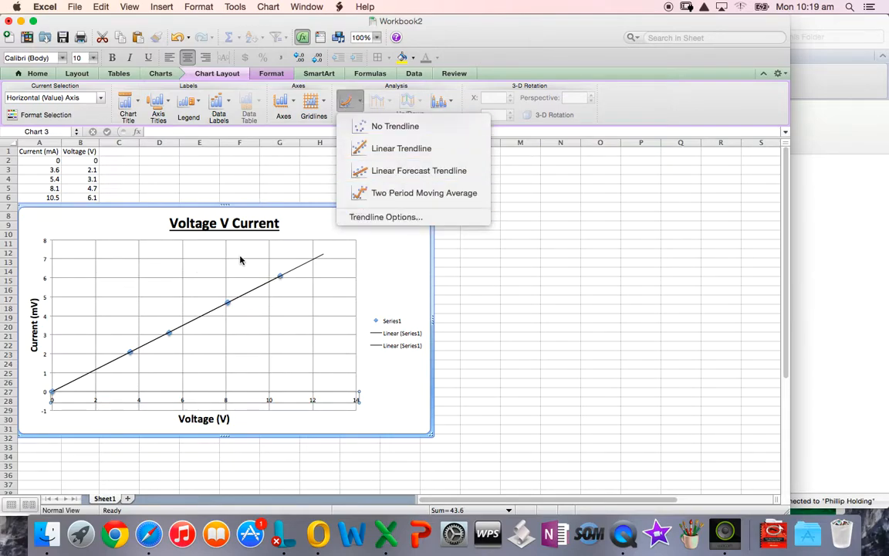
{"action": "left_click", "coordinate": [381, 217]}
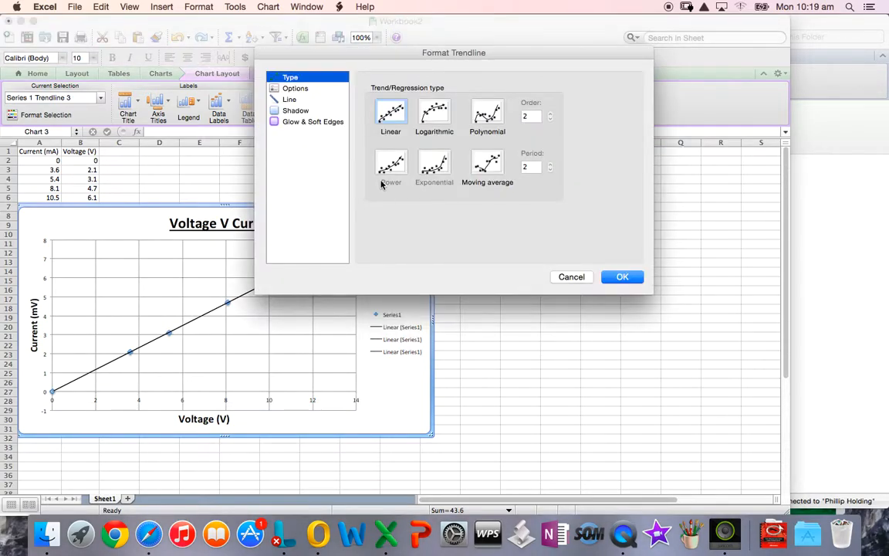
{"action": "left_click", "coordinate": [301, 89]}
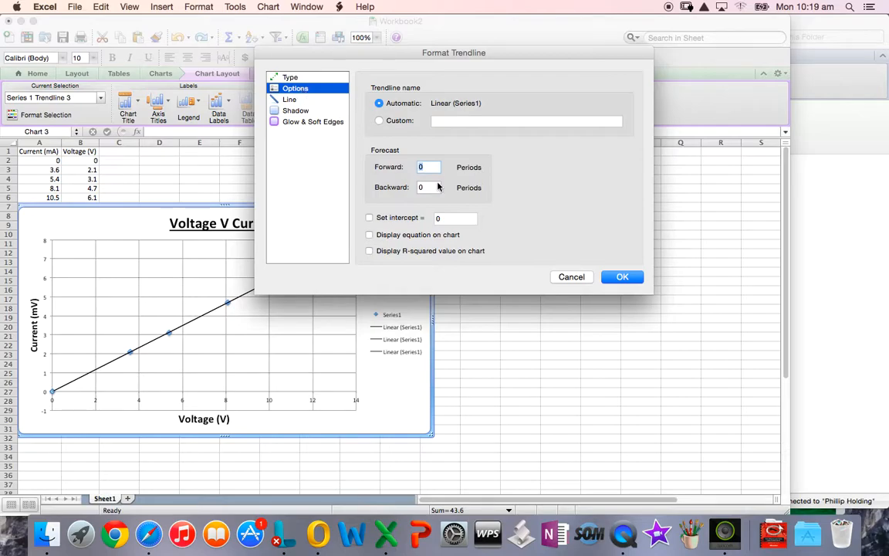
{"action": "left_click", "coordinate": [369, 235]}
{"action": "left_click", "coordinate": [622, 277]}
Set the font size of the trendline equation label to 16
{"action": "left_click", "coordinate": [234, 276]}
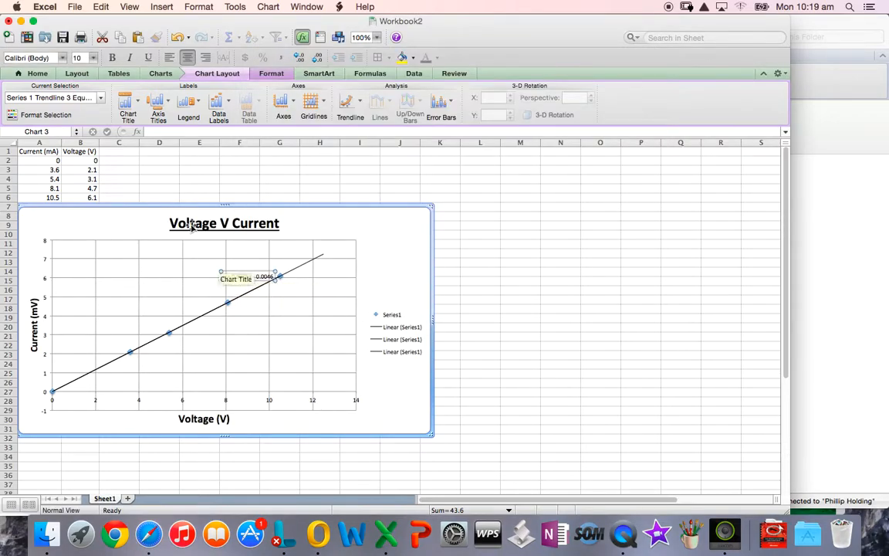
{"action": "left_click", "coordinate": [93, 57]}
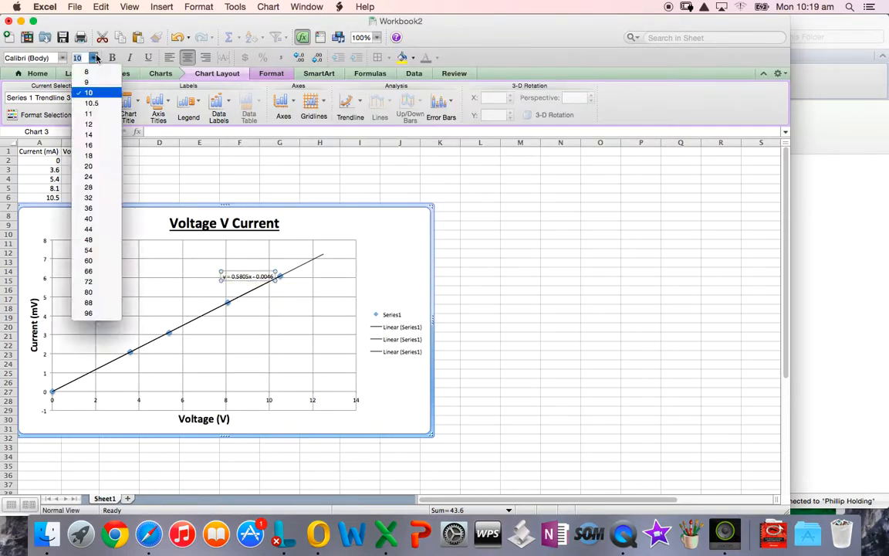
{"action": "left_click", "coordinate": [94, 146]}
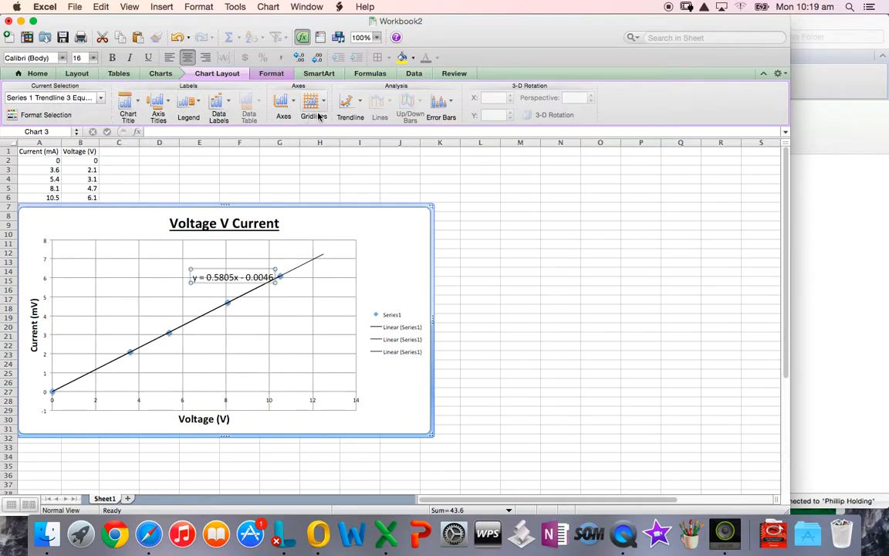
Add another linear trendline through the trendline options, also with its equation displayed on the chart
{"action": "left_click", "coordinate": [361, 103]}
{"action": "left_click", "coordinate": [344, 195]}
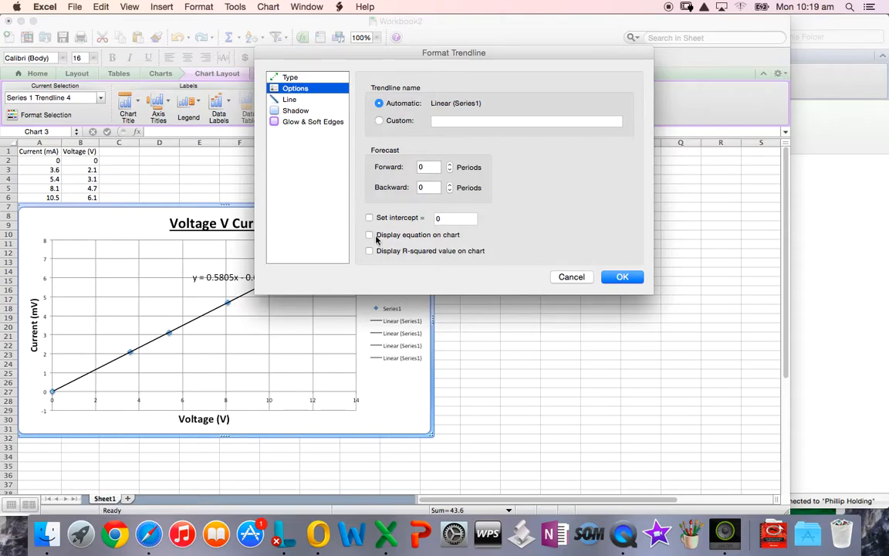
{"action": "left_click", "coordinate": [374, 237]}
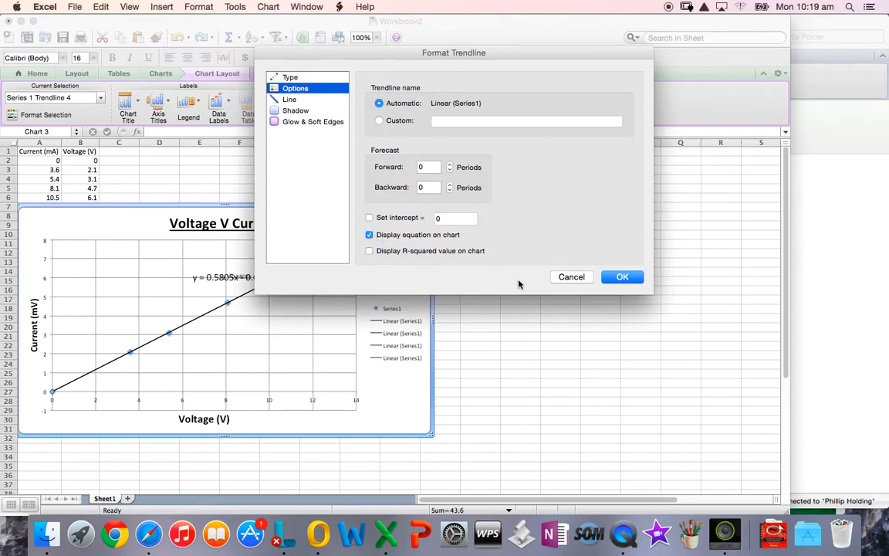
{"action": "left_click", "coordinate": [607, 278]}
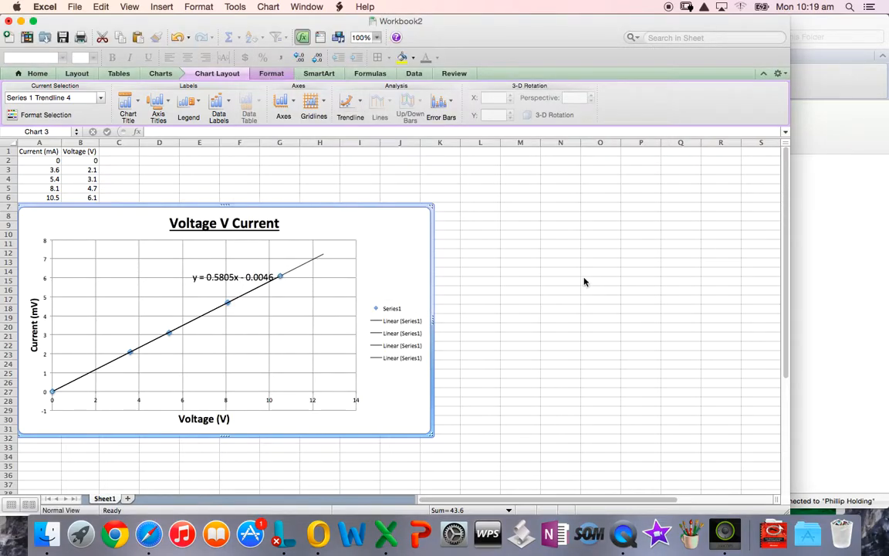
Edit the larger trendline equation label, replacing y with V and x with I, so it reads "V = 0.5805 I - 0.0046"
{"action": "left_click", "coordinate": [193, 279]}
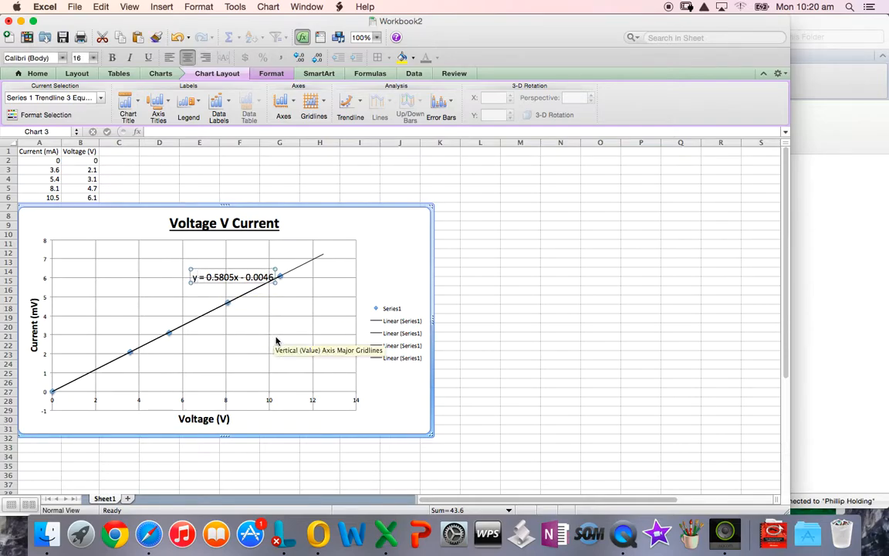
{"action": "key", "text": "BackSpace"}
{"action": "type", "text": "V"}
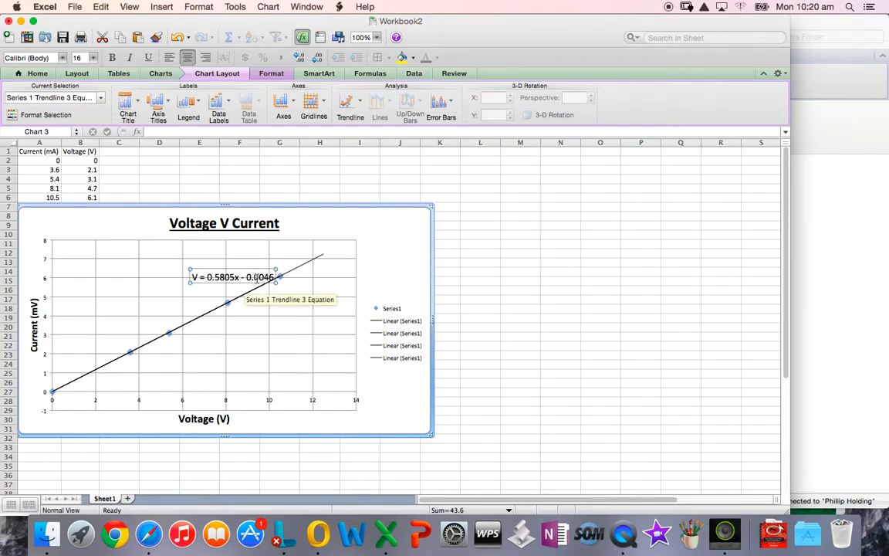
{"action": "key", "text": "BackSpace"}
{"action": "type", "text": "I"}
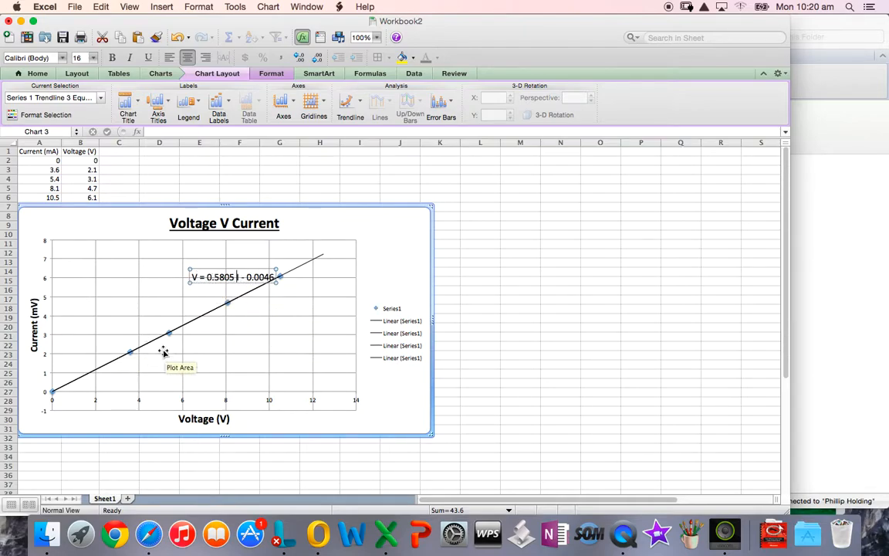
{"action": "left_click", "coordinate": [188, 350]}
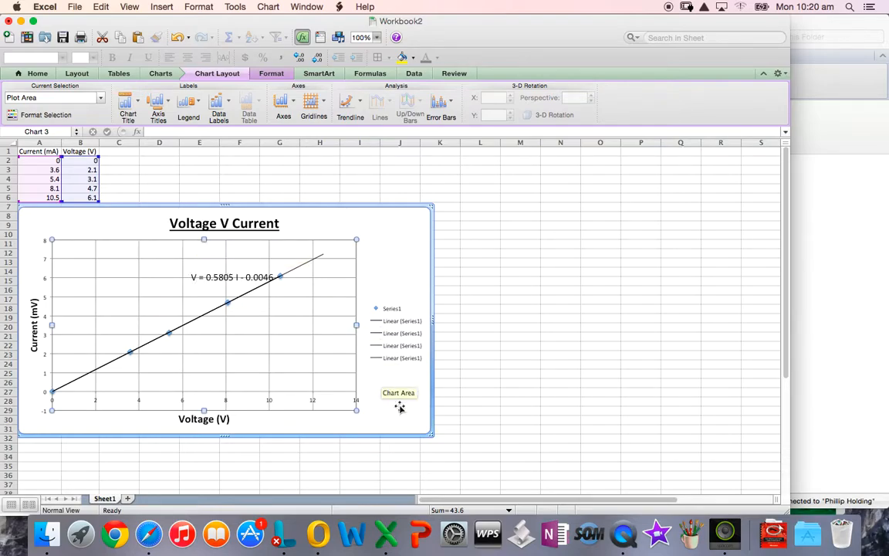
Delete the chart's legend and select cell G5 to leave the chart
{"action": "left_click", "coordinate": [397, 327]}
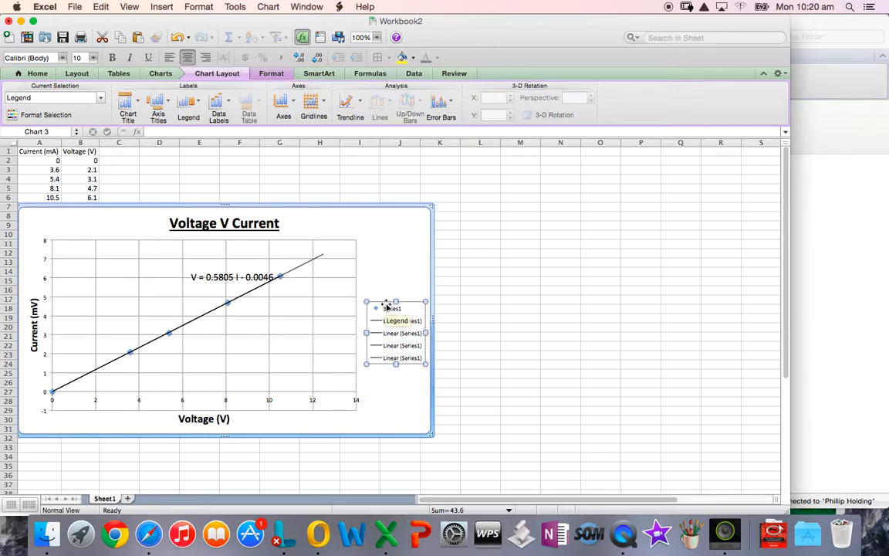
{"action": "key", "text": "Delete"}
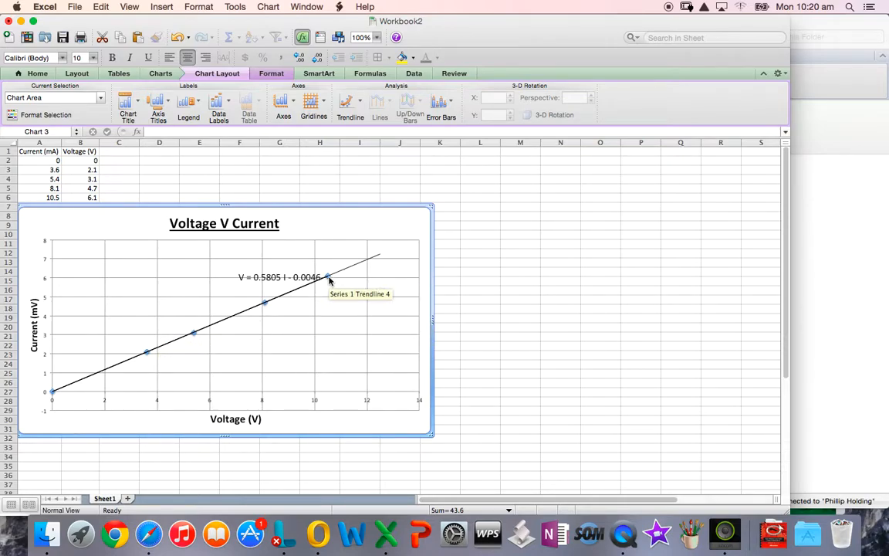
{"action": "left_click", "coordinate": [269, 189]}
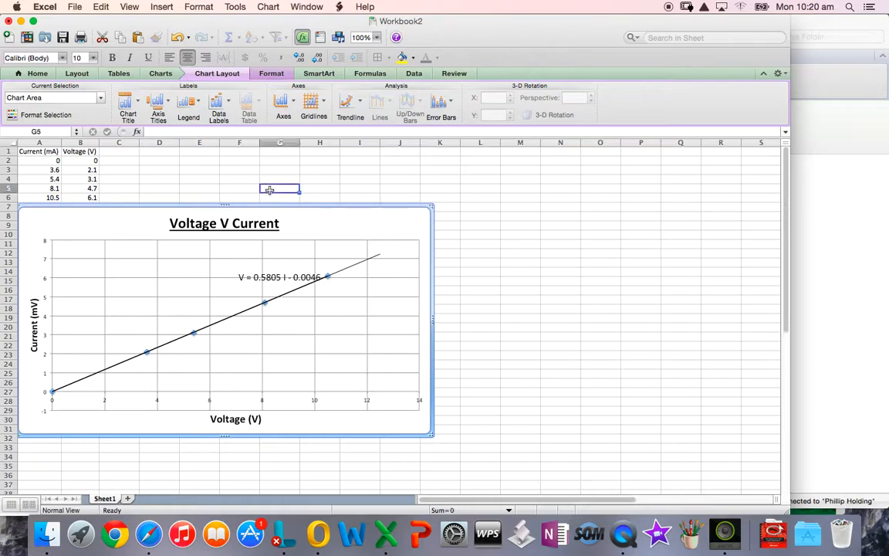